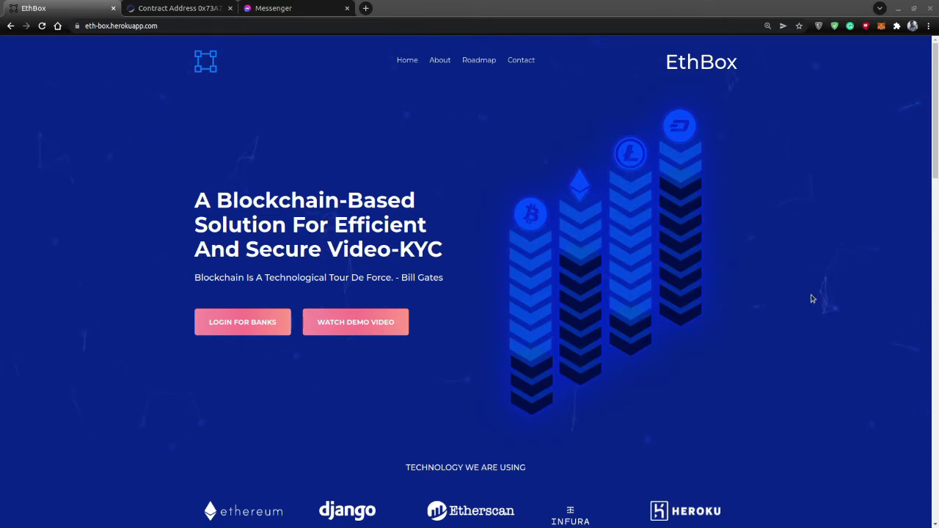
Append /admin to the site address and load the Django administration page.
scroll(826, 290, "down", 8)
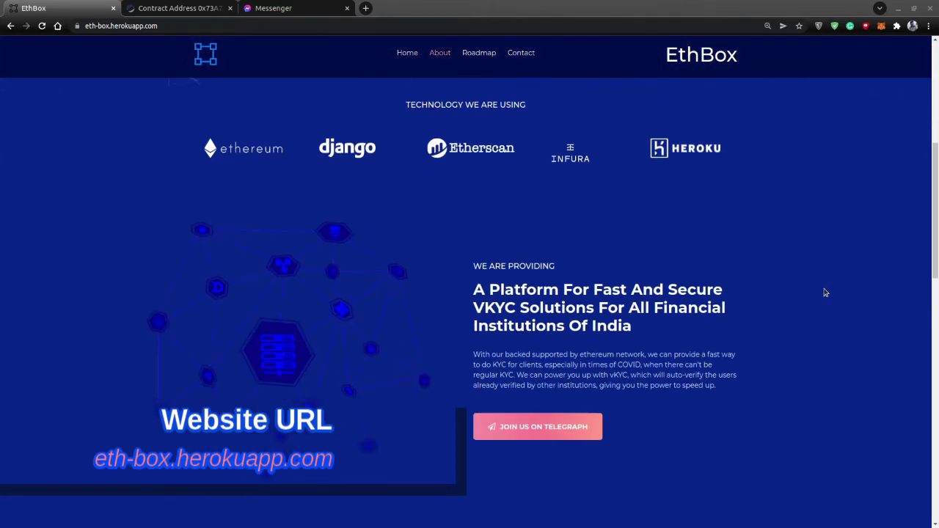
scroll(826, 292, "down", 8)
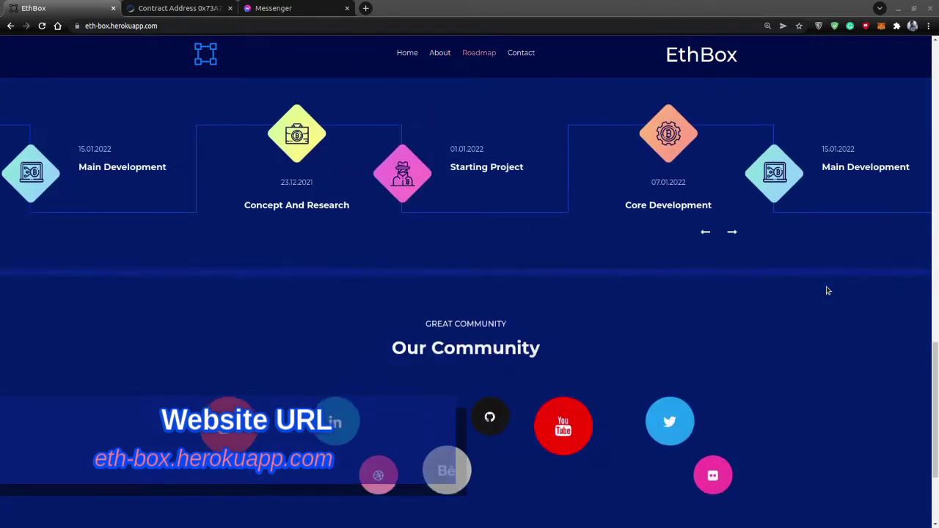
scroll(828, 290, "up", 15)
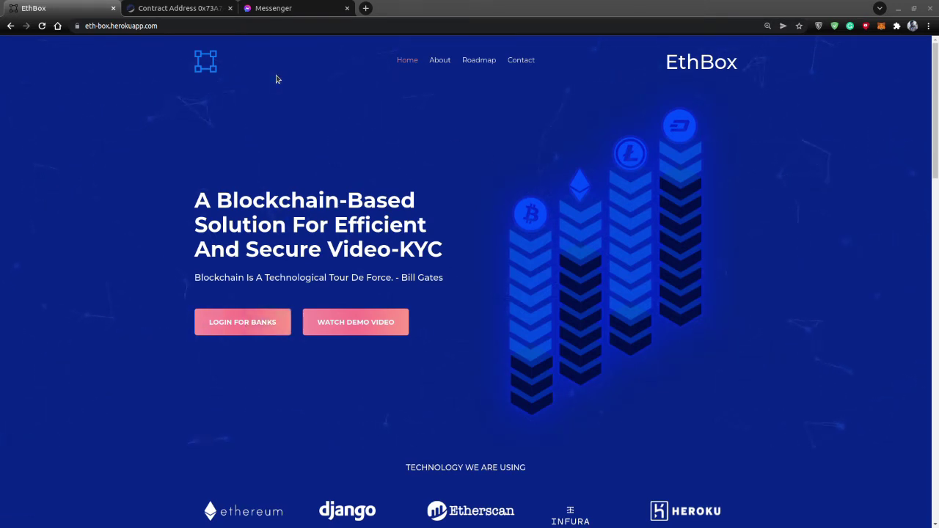
left_click(238, 20)
left_click(238, 21)
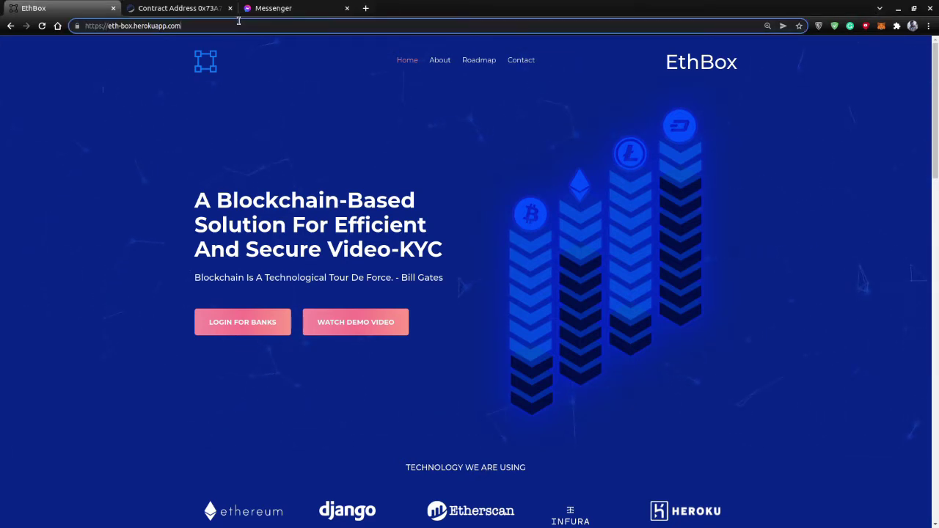
type("/admin")
key("Return")
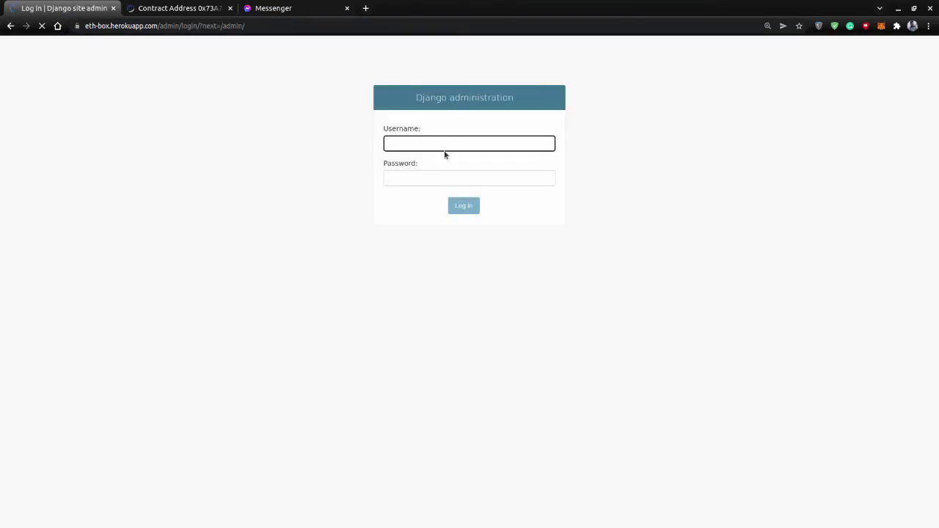
Log in as admin with the account password and open the Users Add form.
left_click(442, 140)
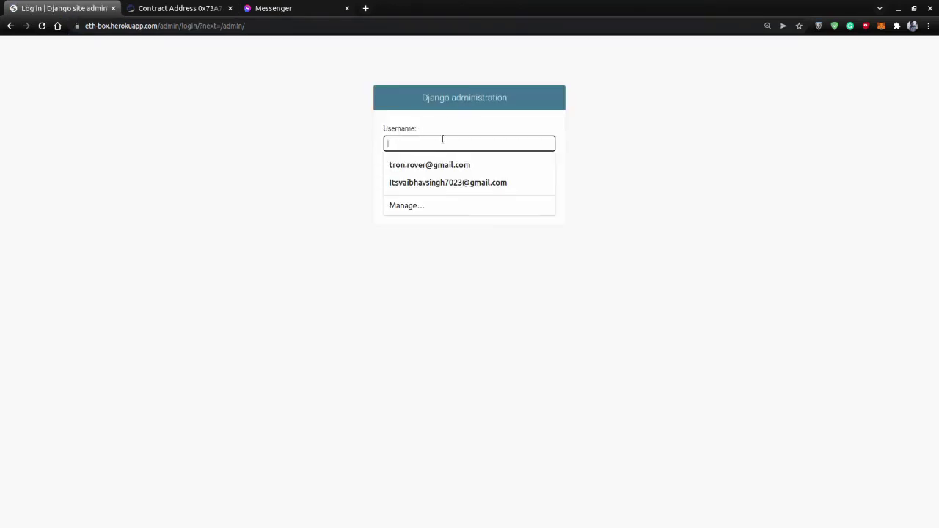
type("admin")
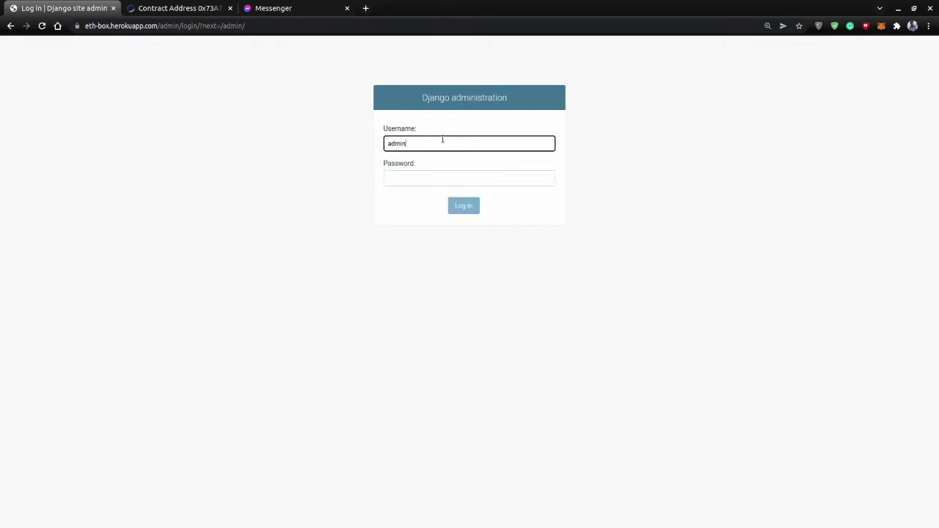
key("Tab")
type("•••••••••")
key("Return")
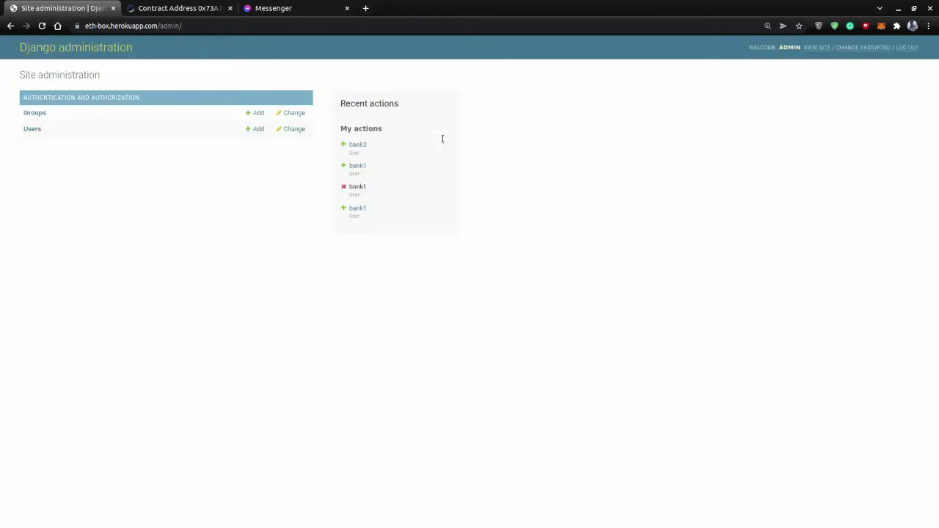
left_click(256, 130)
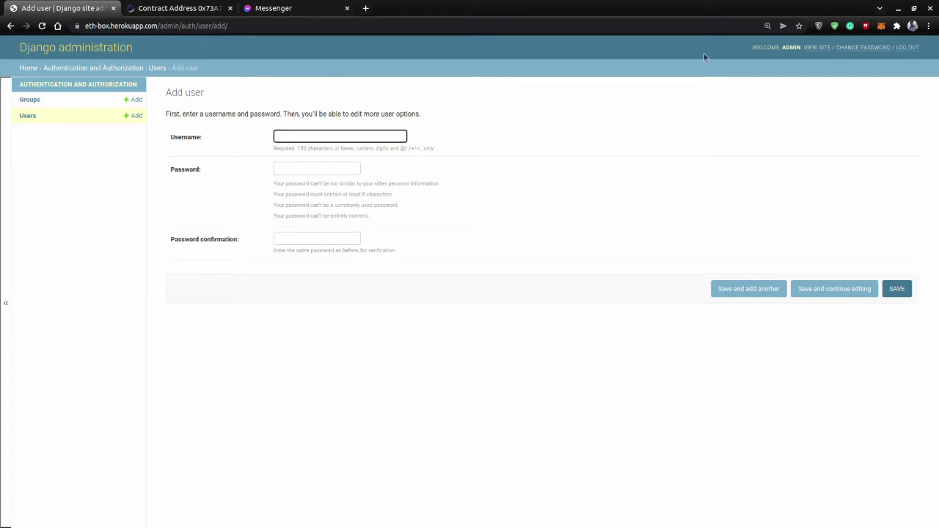
Log out of the admin, then remove admin/logout/ from the URL to reload EthBox.
left_click(908, 47)
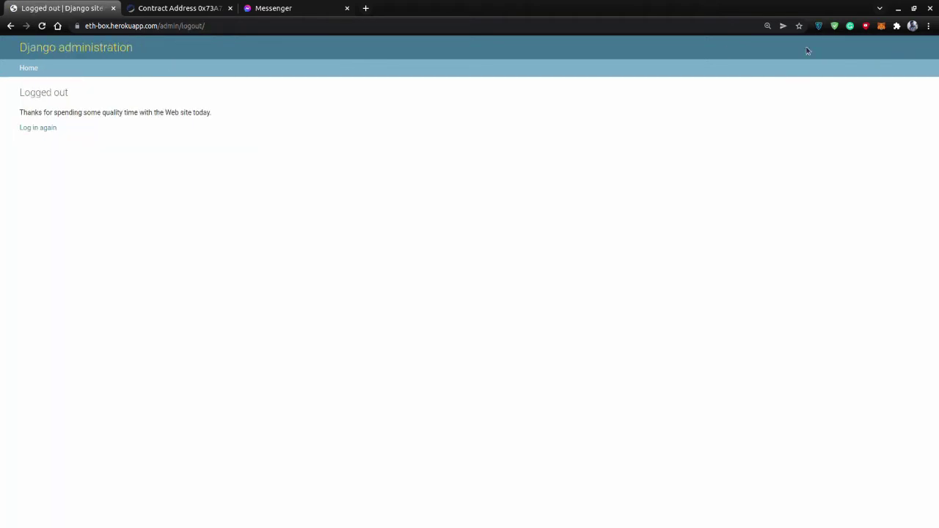
left_click_drag(205, 26, 165, 31)
key("BackSpace")
key("Return")
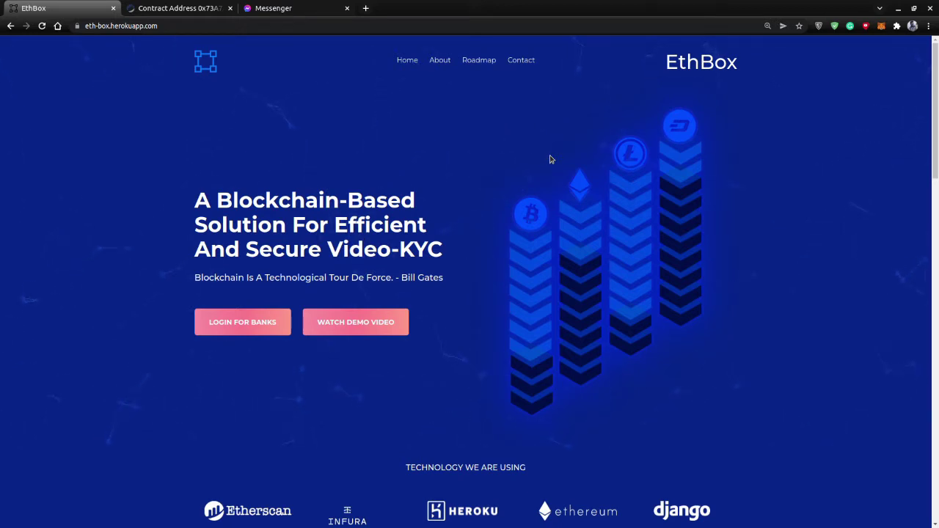
Sign in through LOGIN FOR BANKS as bank1 and check the account menu.
left_click(233, 327)
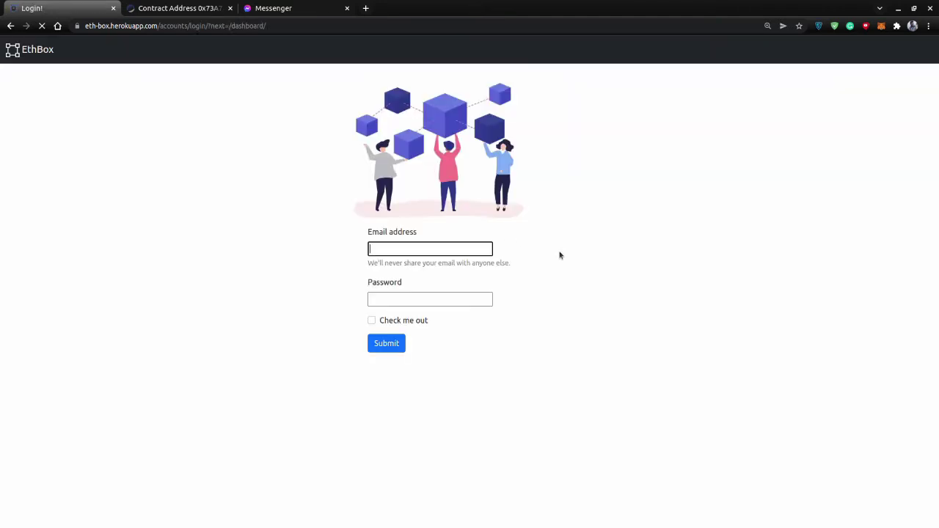
type("bank1")
key("Tab")
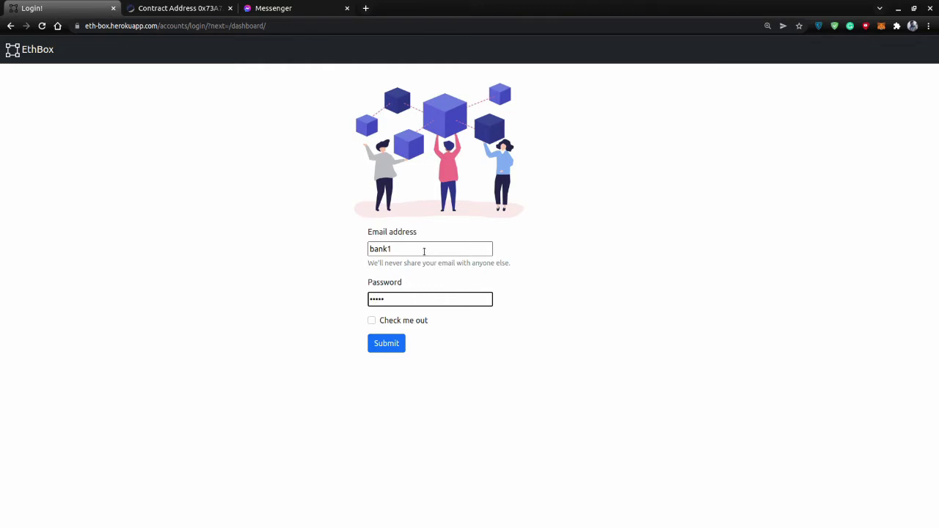
type("bank1234")
key("Return")
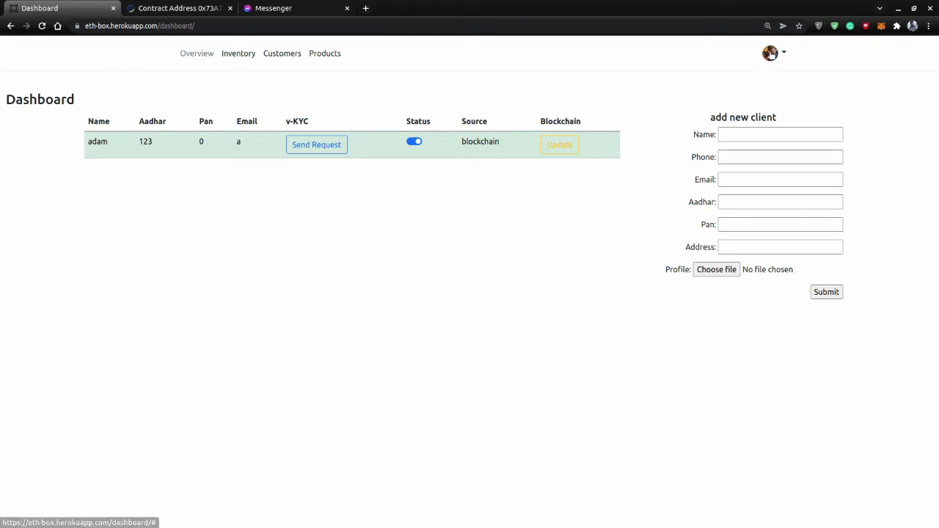
left_click(773, 53)
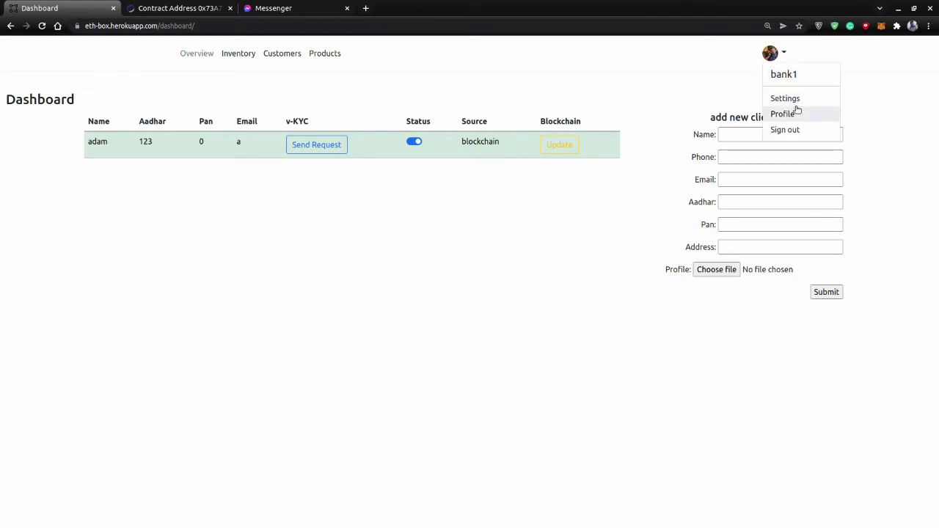
left_click(468, 245)
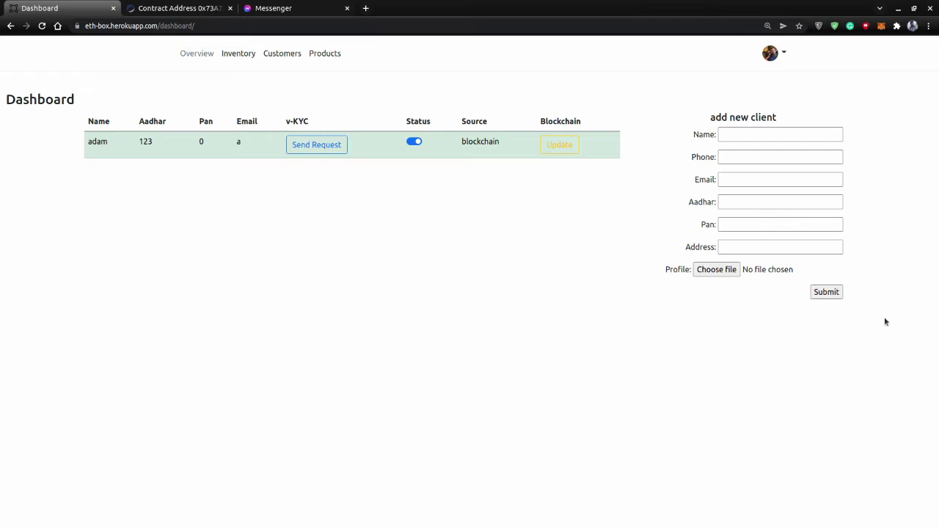
Fill the new-client form with name eve, a phone number, the suggested email and Pan 000.
left_click(805, 132)
type("eve")
key("Tab")
type("0000")
key("Tab")
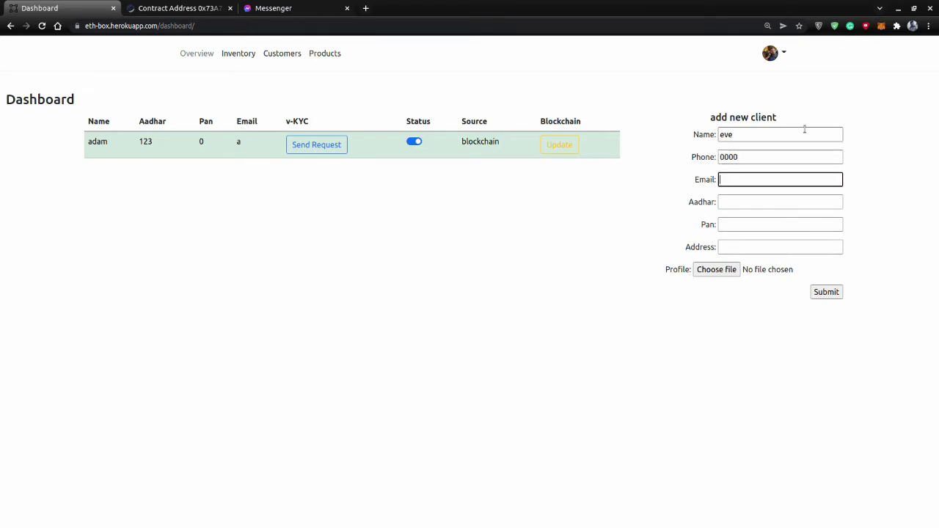
type("e")
key("Down")
key("Down")
key("Return")
key("Tab")
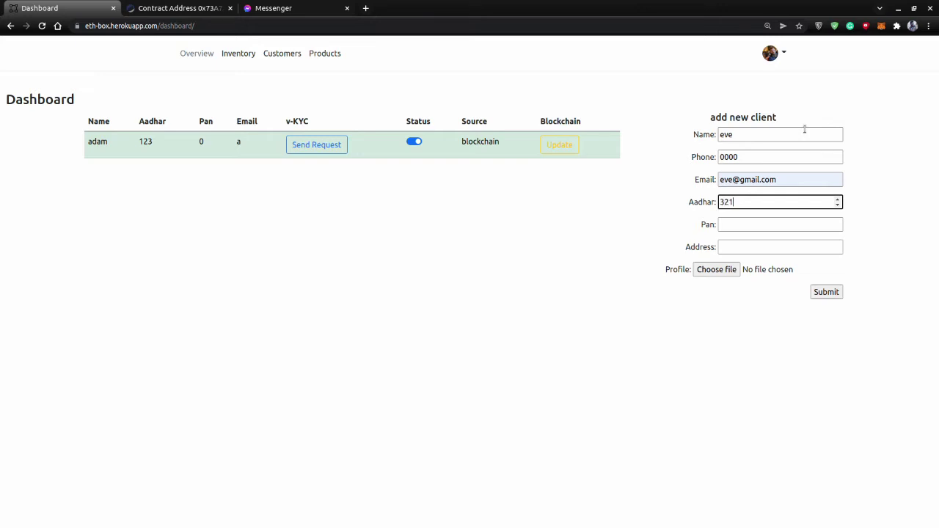
key("Tab")
type("000")
key("Tab")
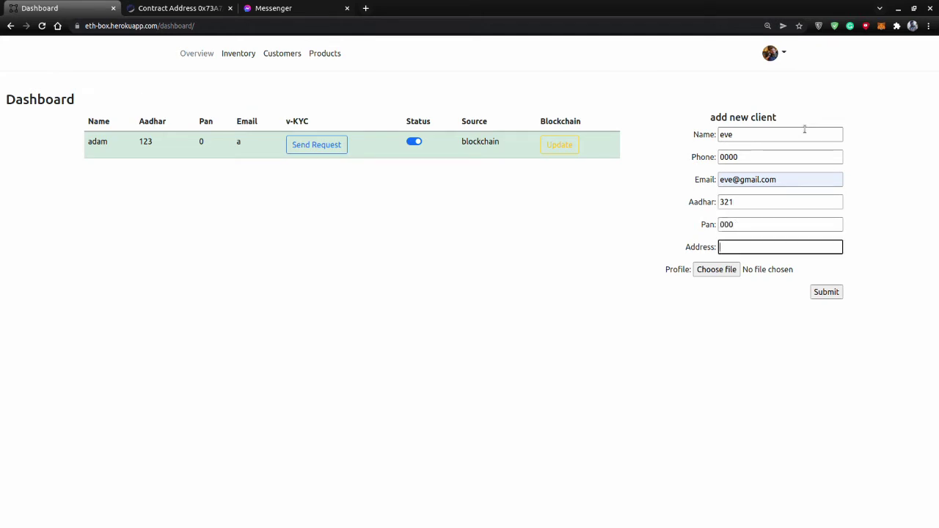
Check the Aadhar value 321 and submit the new client.
left_click(756, 198)
double_click(744, 198)
left_click(746, 198)
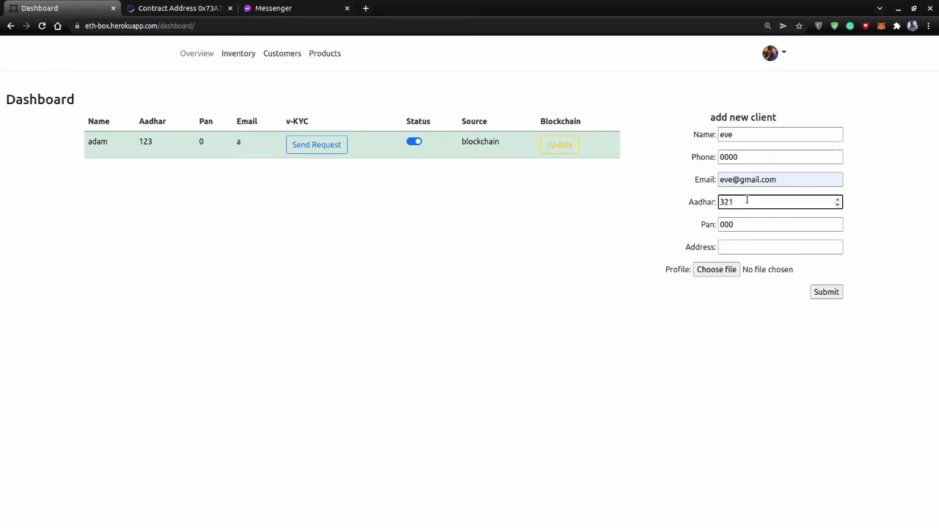
left_click_drag(747, 199, 698, 207)
left_click(747, 200)
left_click(769, 321)
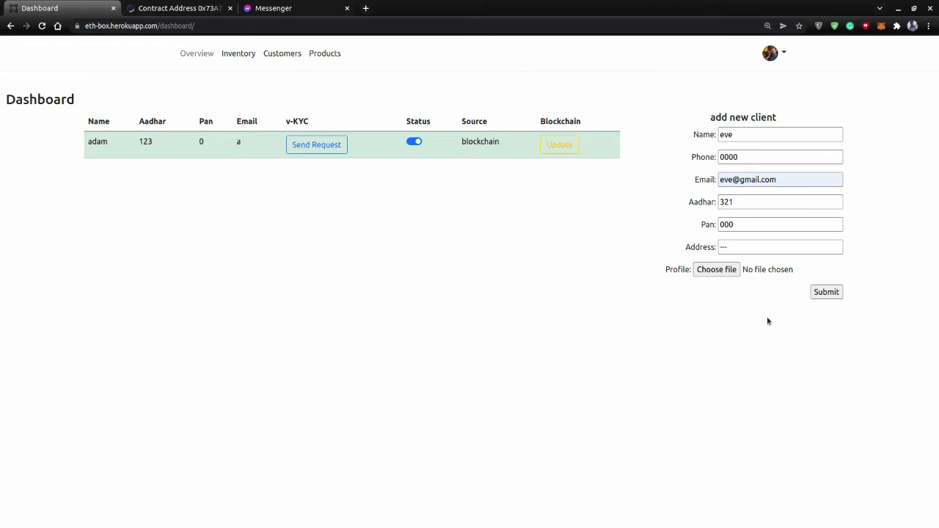
left_click(836, 293)
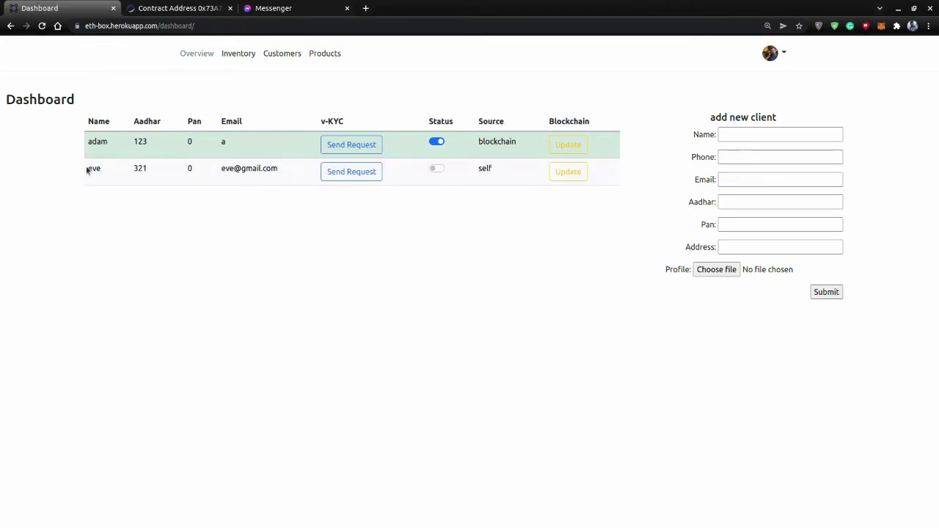
Send a verification request from eve's row.
left_click_drag(91, 167, 580, 199)
left_click(280, 238)
left_click_drag(223, 168, 247, 169)
left_click(323, 197)
left_click(353, 179)
Switch on the Status toggle in eve's row.
left_click_drag(221, 168, 272, 171)
left_click(286, 192)
left_click(772, 53)
left_click(609, 111)
left_click_drag(137, 168, 150, 170)
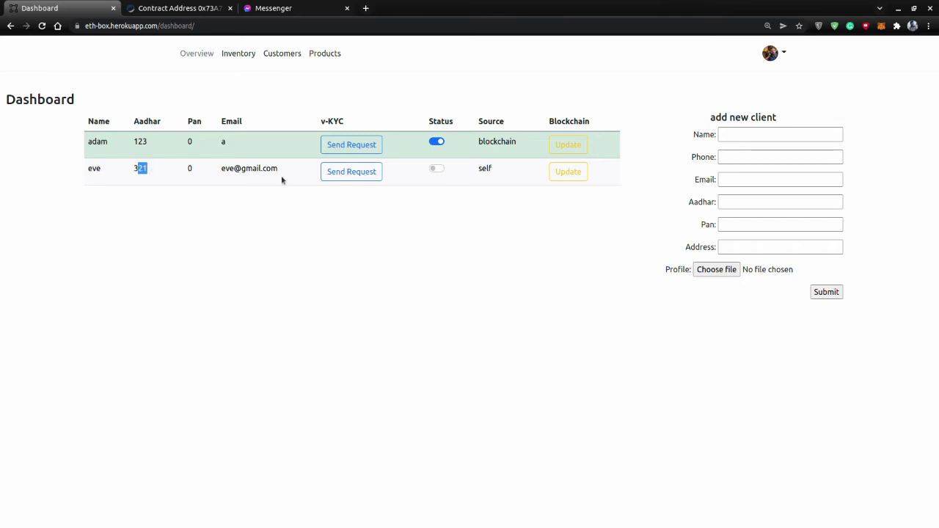
left_click(436, 170)
Update eve's record on the blockchain and open its Ropsten transaction in a new tab.
left_click(463, 224)
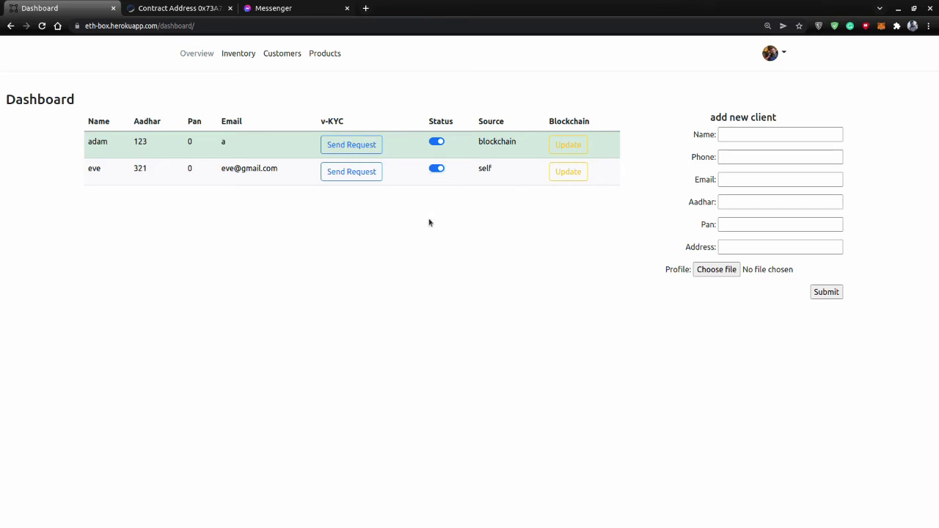
left_click(573, 176)
left_click(574, 174)
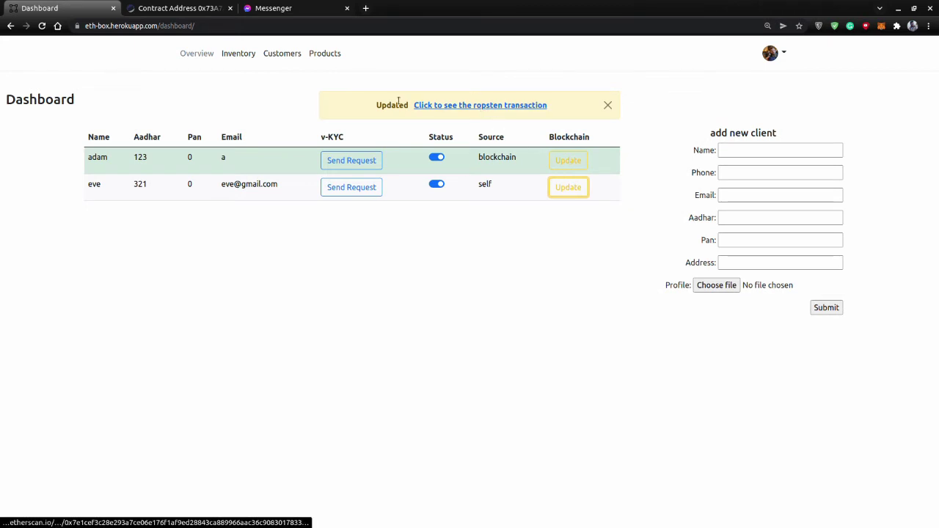
right_click(493, 108)
left_click(514, 114)
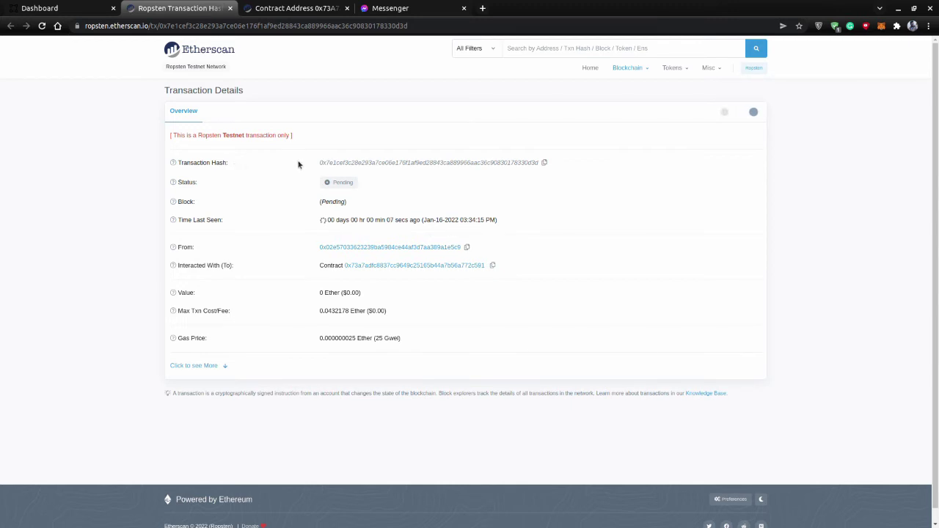
Wait on the Etherscan transaction until Pending becomes Success in block 11825905.
left_click_drag(318, 163, 550, 168)
left_click(462, 191)
mouse_move(305, 208)
left_mouse_down()
mouse_move(350, 211)
mouse_move(317, 203)
left_mouse_up()
left_click(433, 194)
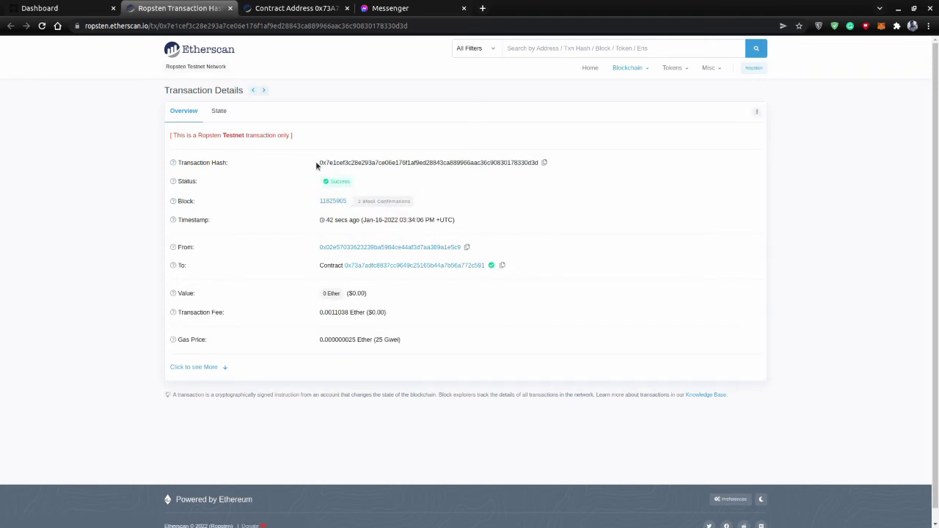
left_click_drag(317, 164, 538, 164)
left_click(543, 205)
right_click(373, 265)
Open the contract page and its creator address in new tabs.
key("Escape")
middle_click(399, 267)
key("ctrl+Tab")
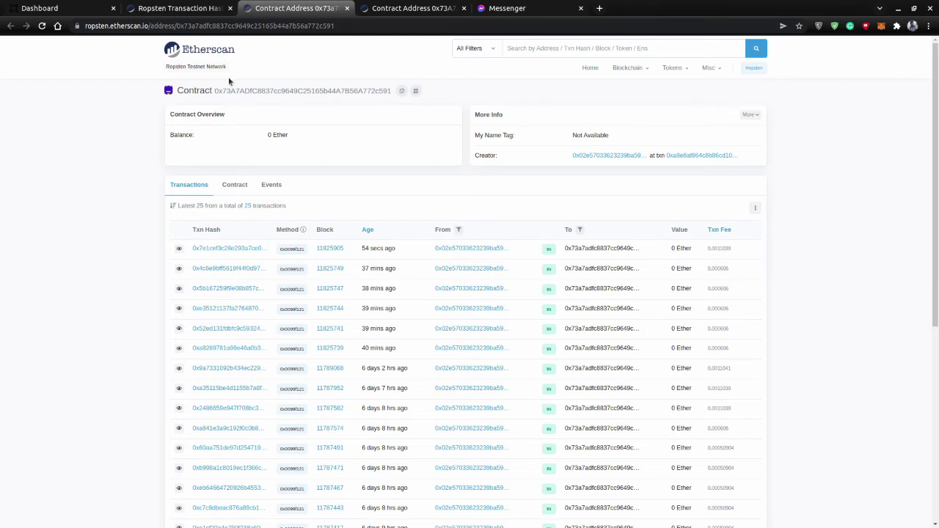
right_click(602, 159)
left_click(615, 163)
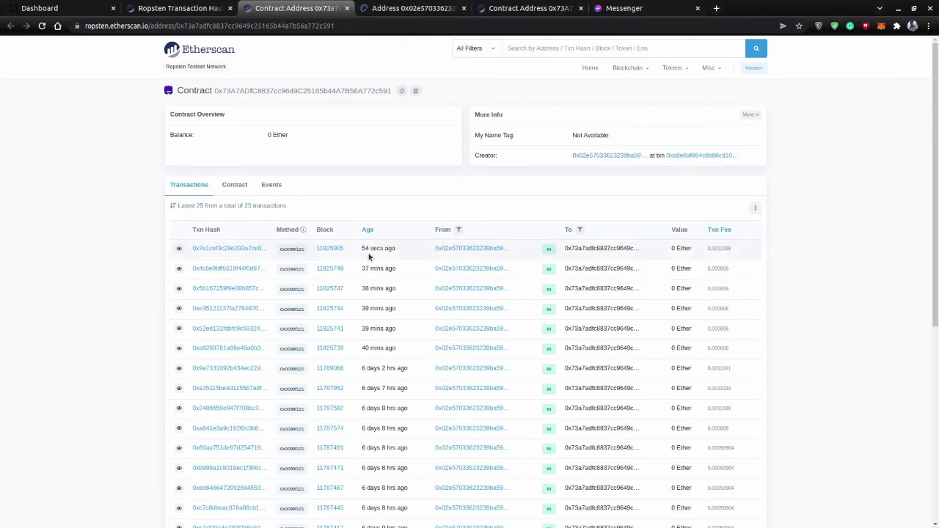
Inspect the contract's newest transaction, its details and receiving address.
triple_click(359, 252)
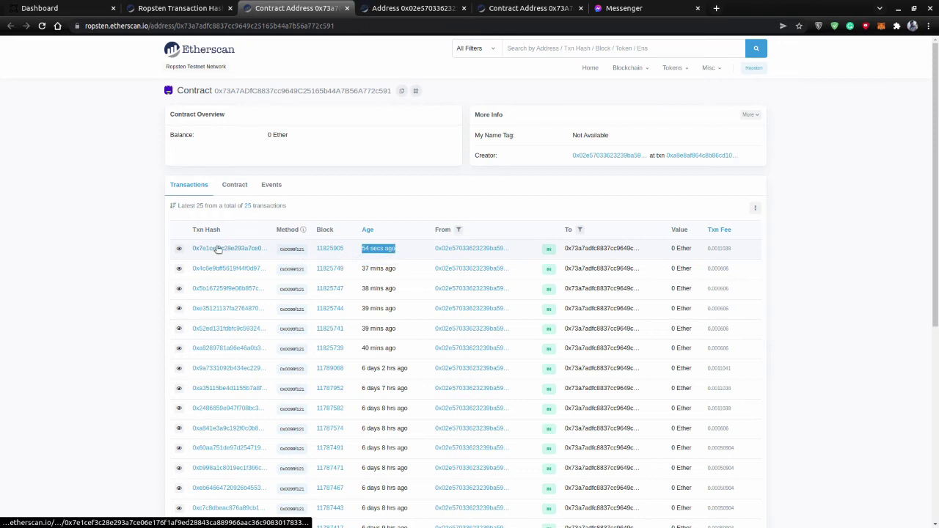
left_click(190, 9)
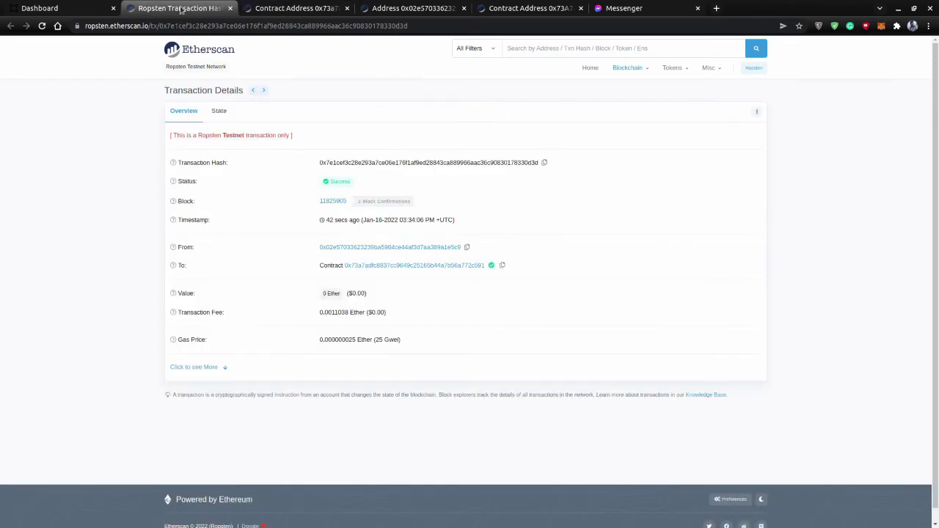
left_click(268, 8)
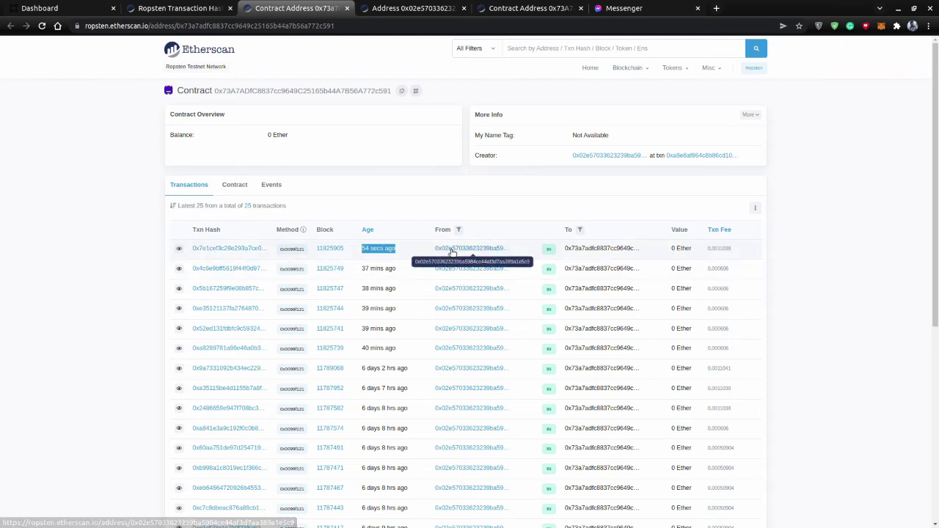
left_click_drag(564, 253, 630, 254)
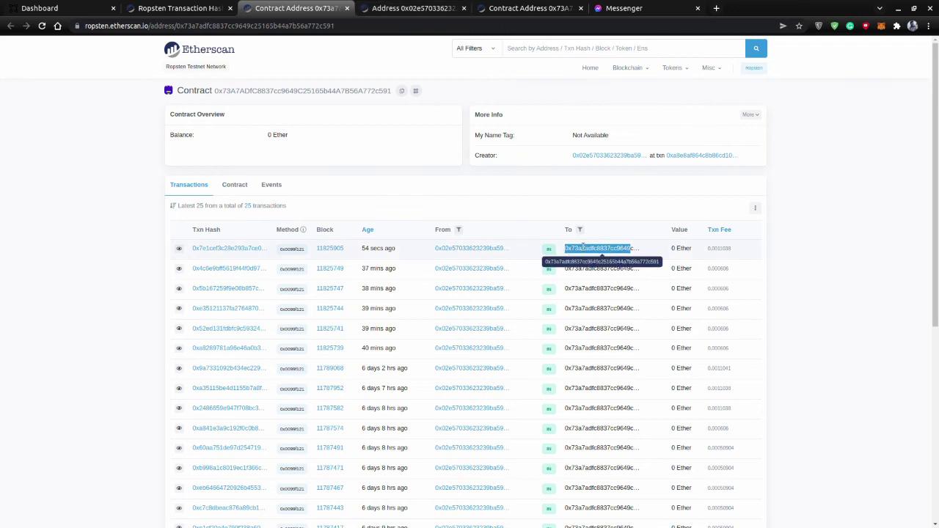
Check the sending wallet's 14.97279460145402 Ether balance, then go back to the EthBox dashboard tab.
left_click(402, 6)
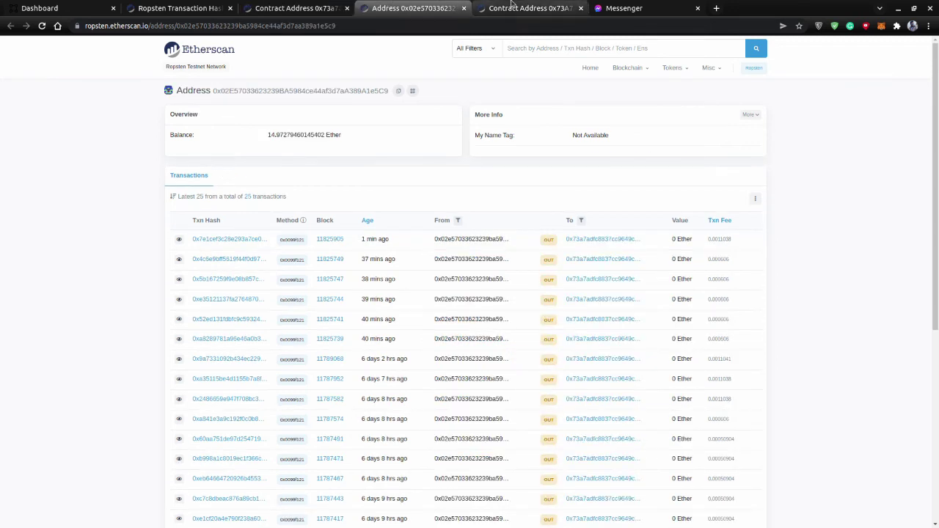
left_click(296, 8)
left_click_drag(222, 94, 245, 93)
left_click(344, 117)
left_click(407, 7)
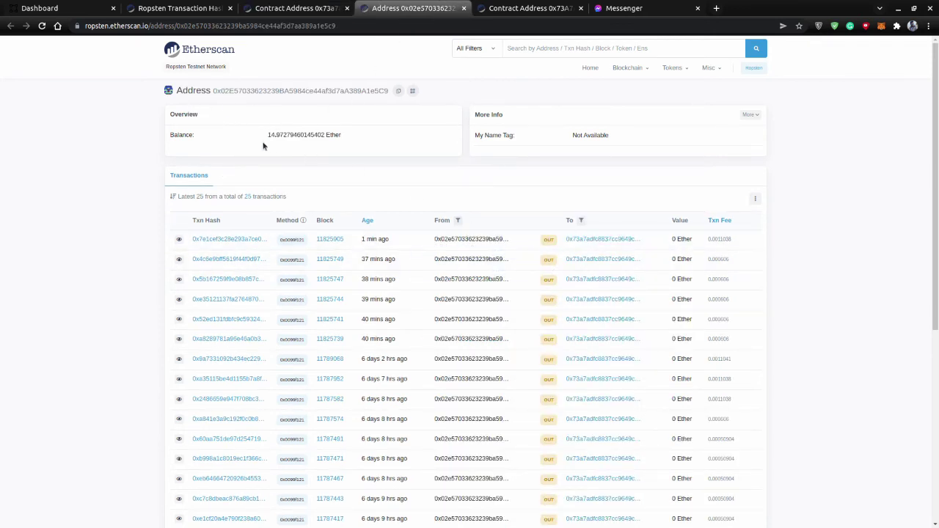
left_click_drag(270, 137, 334, 137)
left_click(352, 142)
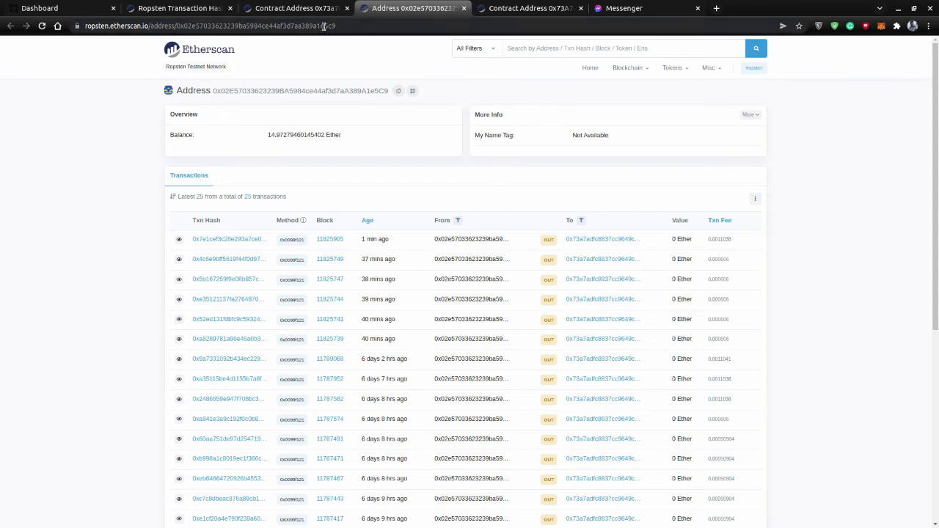
left_click(58, 9)
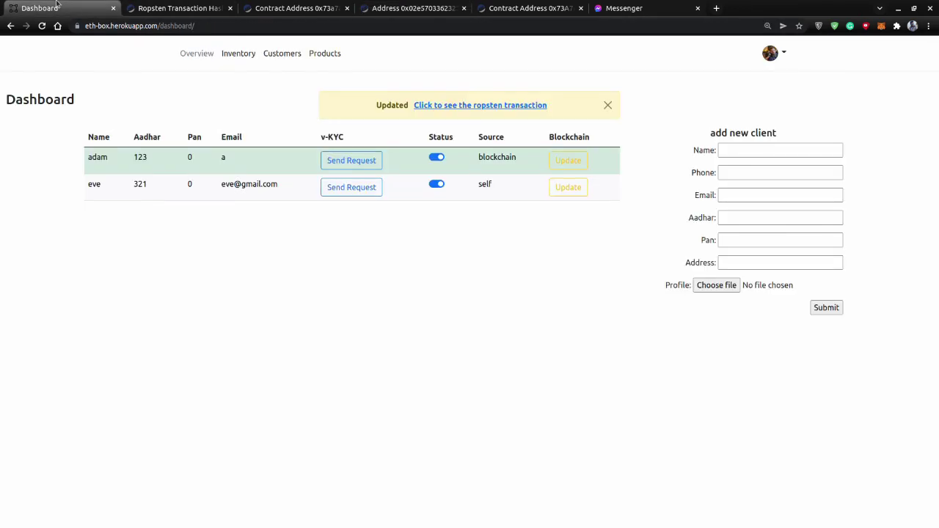
Load the dashboard URL in a new Incognito window.
left_click(929, 25)
left_click(839, 64)
key("alt+Tab")
left_click(213, 26)
key("ctrl+c")
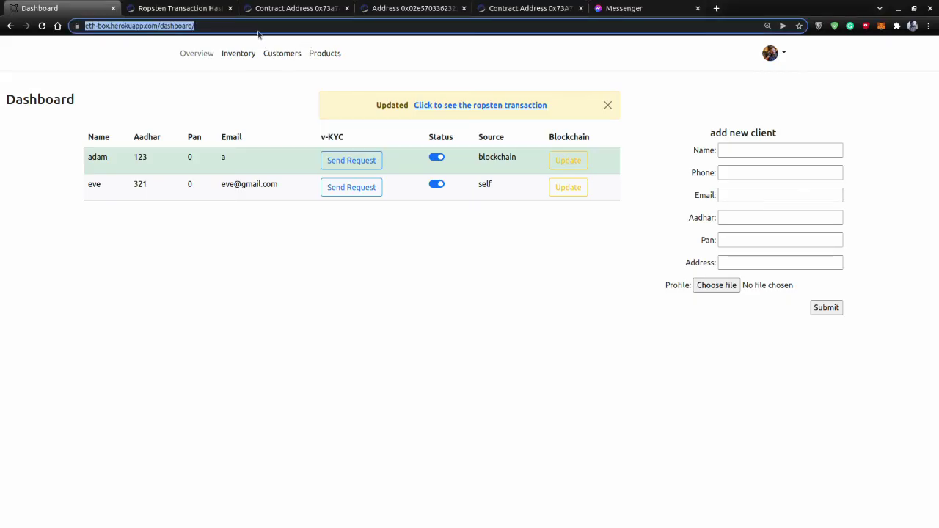
key("alt+Tab")
key("ctrl+v")
key("Return")
Close the Updated alert on the first bank's dashboard.
key("alt+Tab")
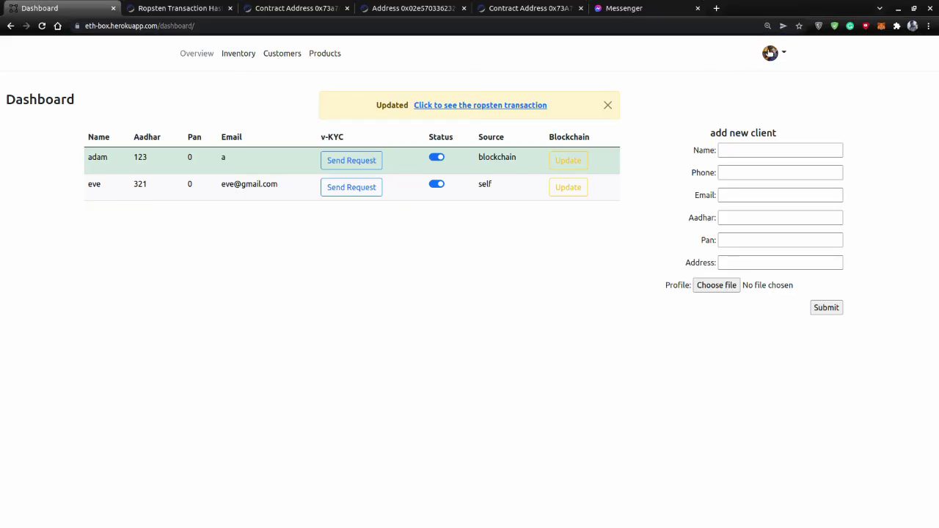
left_click(772, 52)
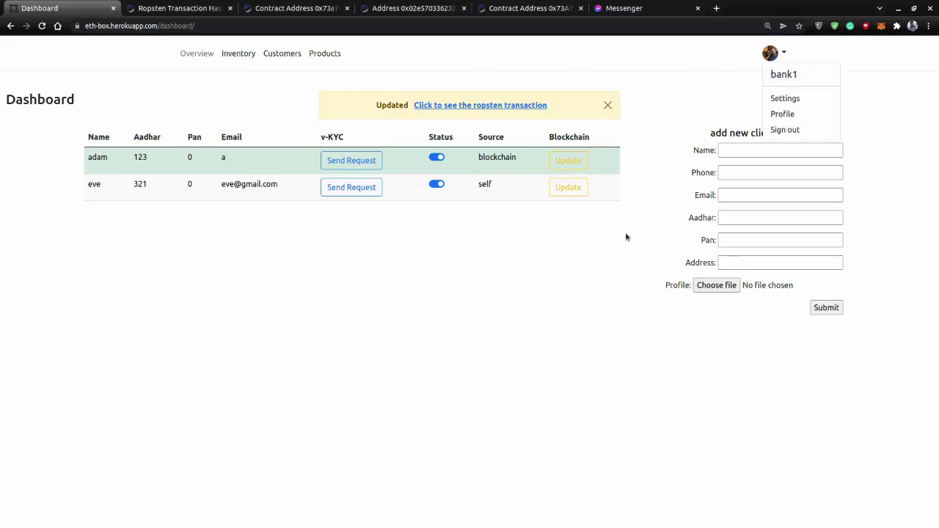
left_click(608, 105)
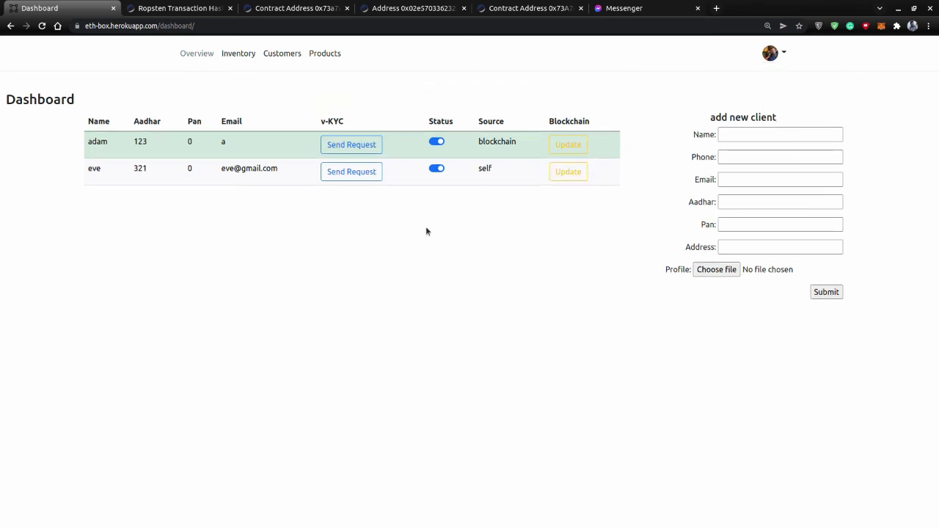
Log in to EthBox as bank2 in the private window using the suggested email and password.
key("alt+Tab")
type("bank")
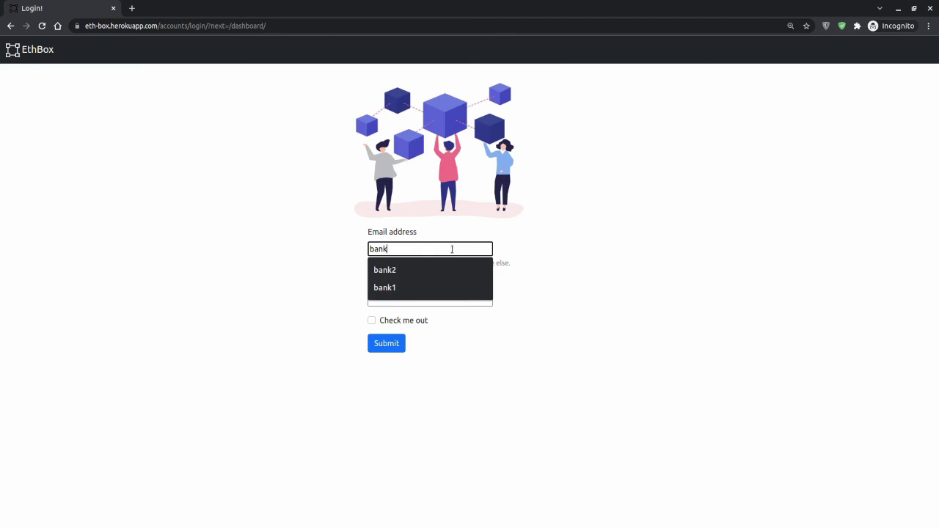
key("Down")
key("Tab")
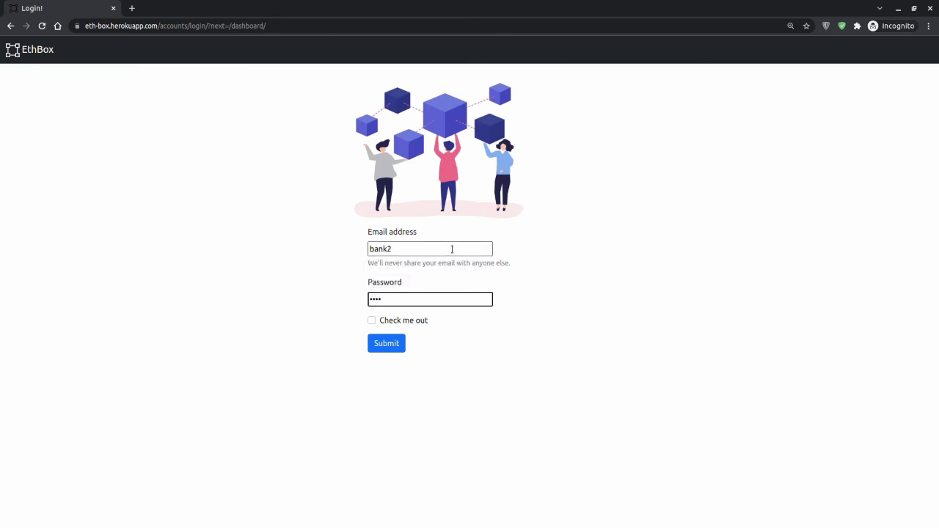
key("Return")
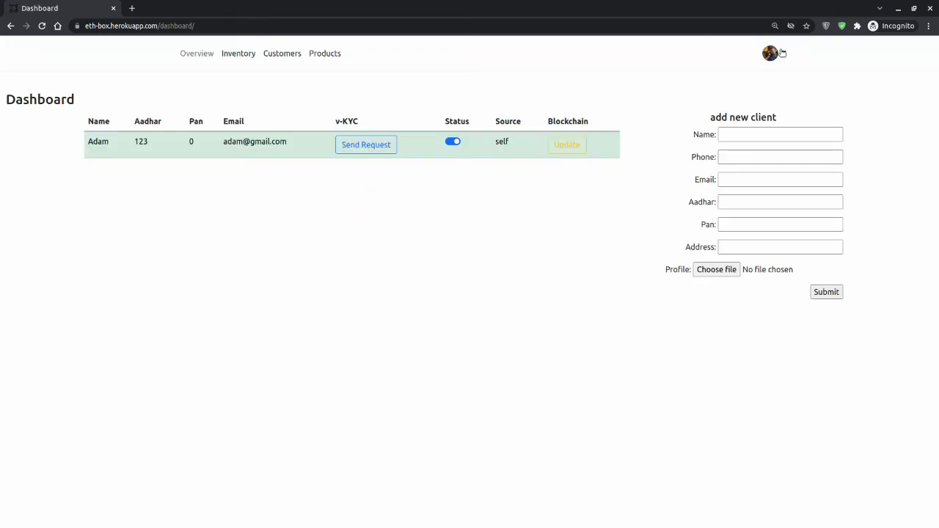
Enter the client's name, phone, email and Aadhar number in the second bank's new-client form.
left_click(775, 53)
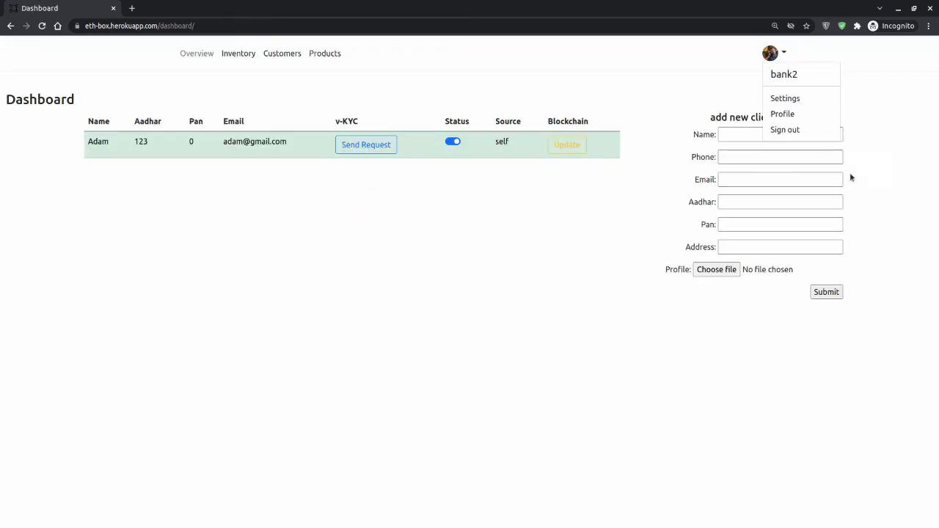
left_click(915, 161)
left_click(759, 138)
type("eve")
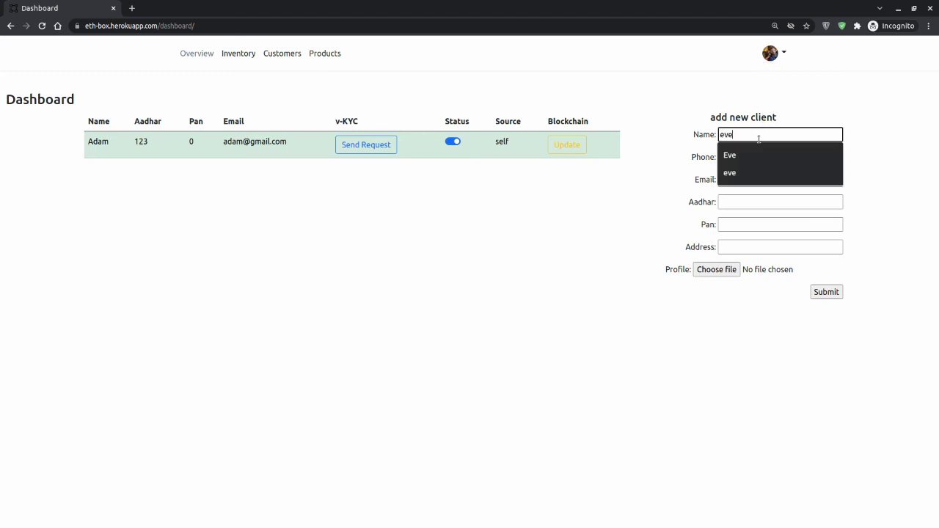
key("Tab")
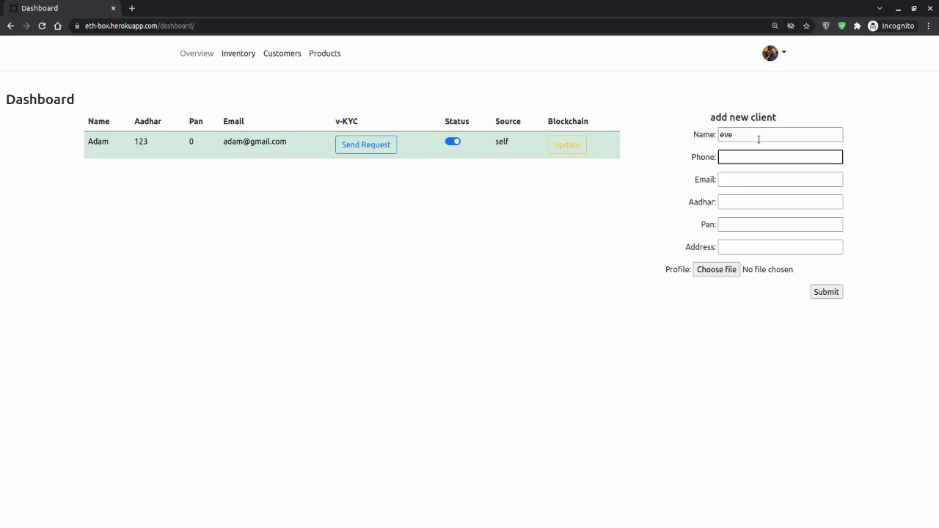
type("0")
key("Tab")
type("eee")
key("Tab")
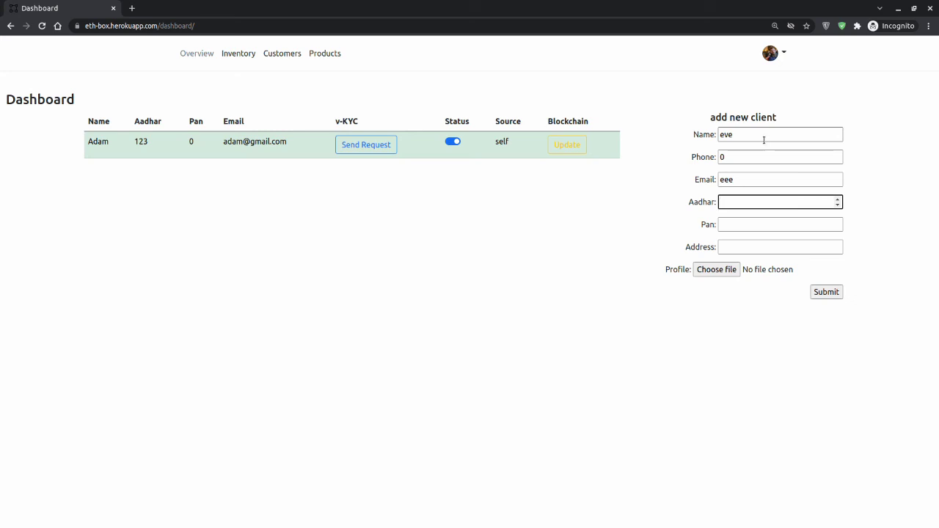
type("321")
Check the name field, then enter the Pan number and '---' as the address.
left_click(731, 136)
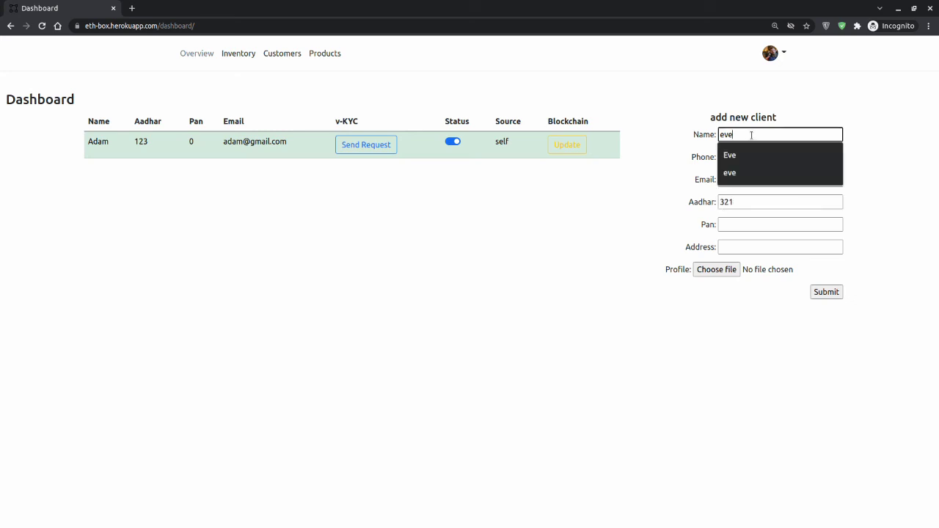
double_click(727, 135)
left_click(857, 132)
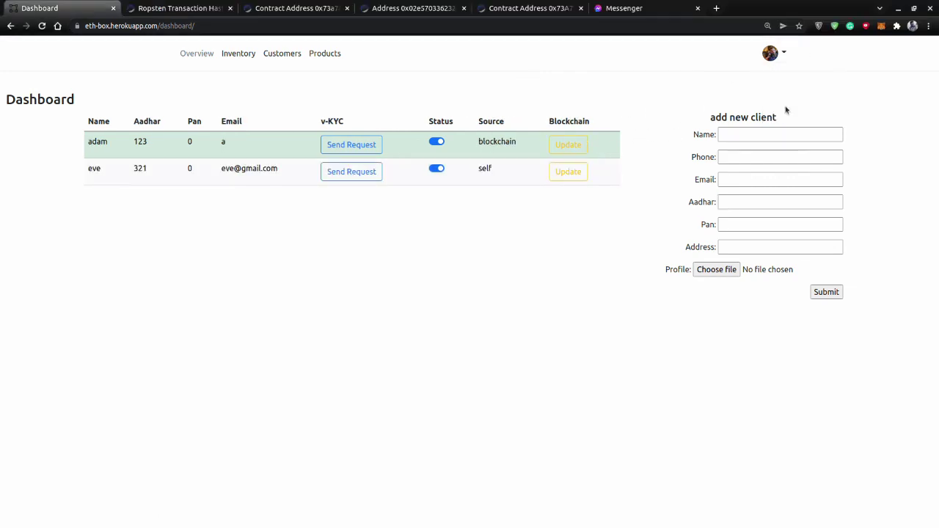
mouse_move(785, 55)
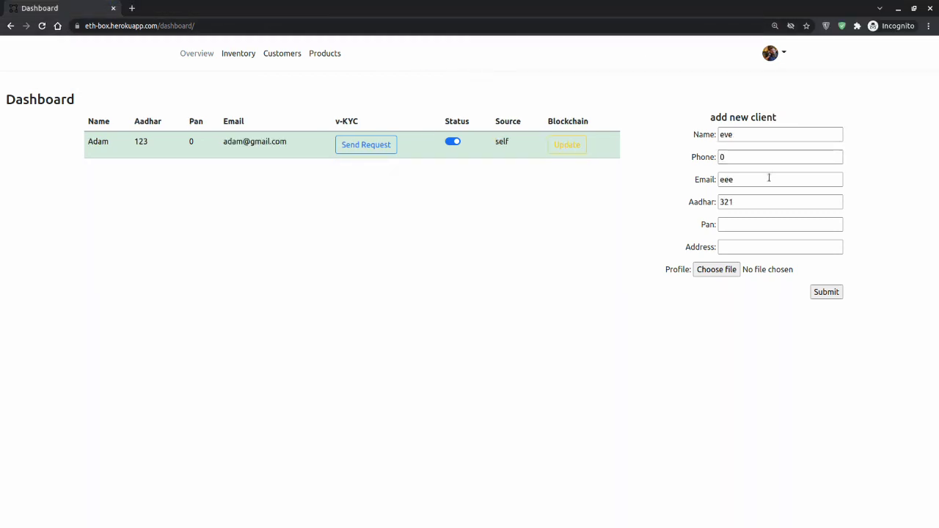
left_click(756, 226)
type("01")
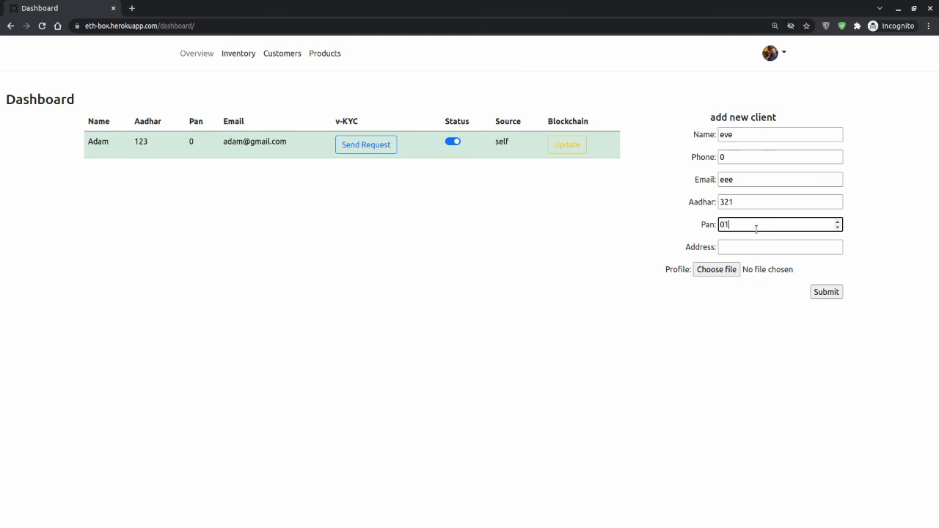
key("Tab")
type("---")
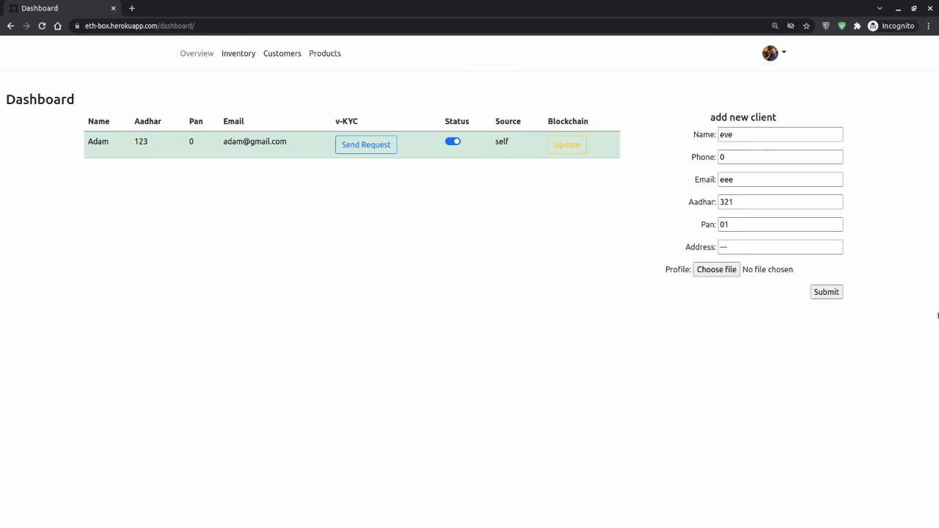
Submit the new client and verify its Source column reads blockchain.
left_click(842, 296)
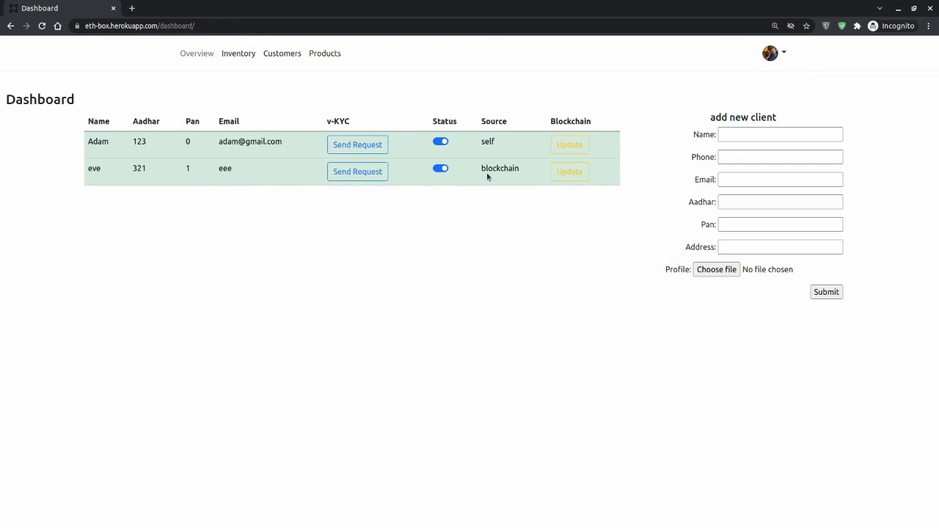
left_click_drag(481, 168, 521, 169)
left_click(516, 189)
Update the new client, dismiss the 'Transaction already exist in blockchain' notice, and compare with the first bank's table.
left_click(575, 176)
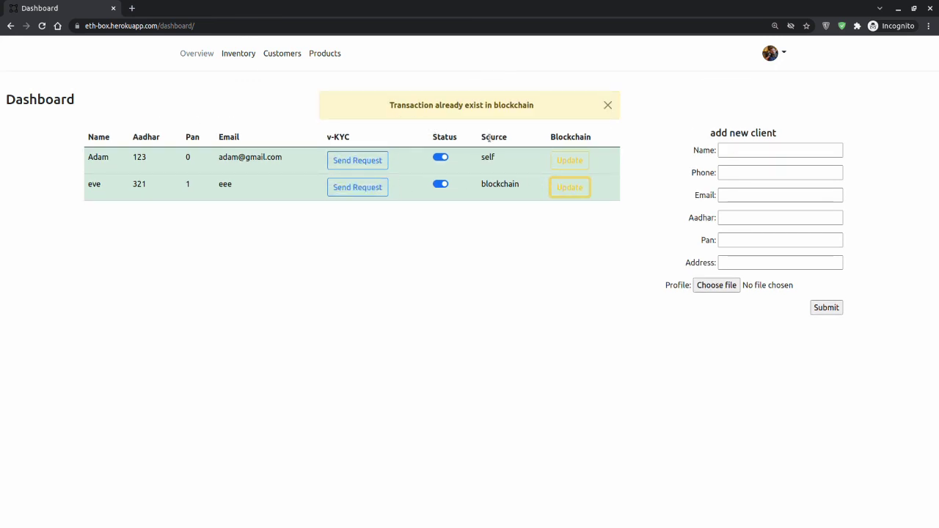
left_click(609, 105)
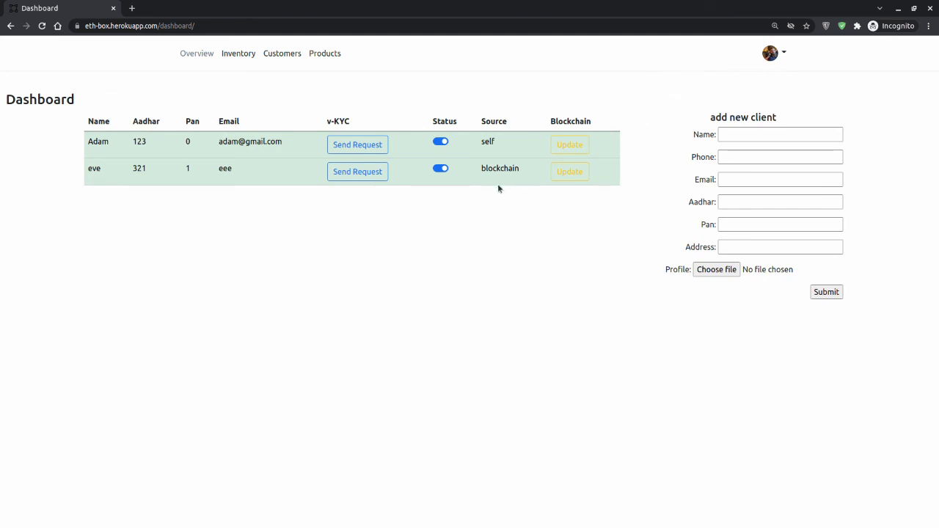
key("alt+Tab")
left_click_drag(80, 174, 210, 176)
left_click(227, 190)
left_click_drag(83, 174, 292, 175)
left_click(389, 218)
Sign out of the second bank's account in the private window.
key("alt+Tab")
left_click(771, 53)
left_click(780, 130)
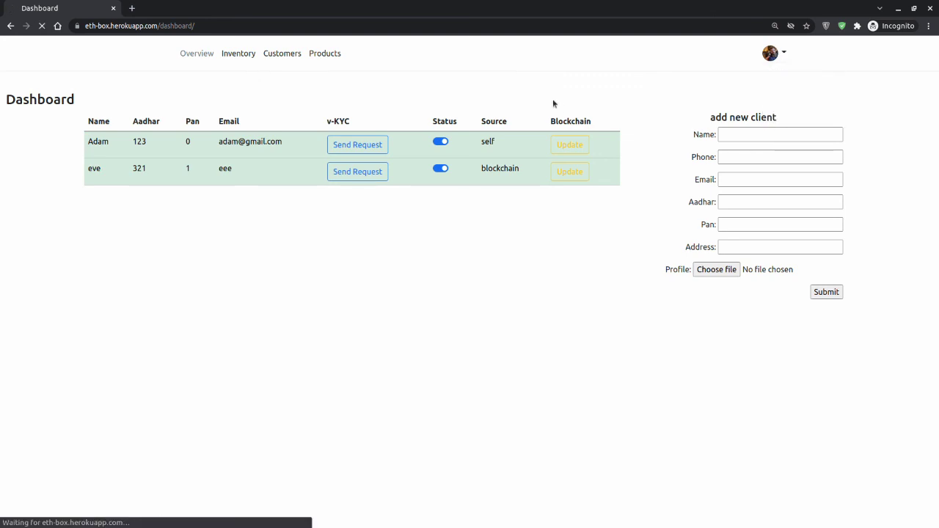